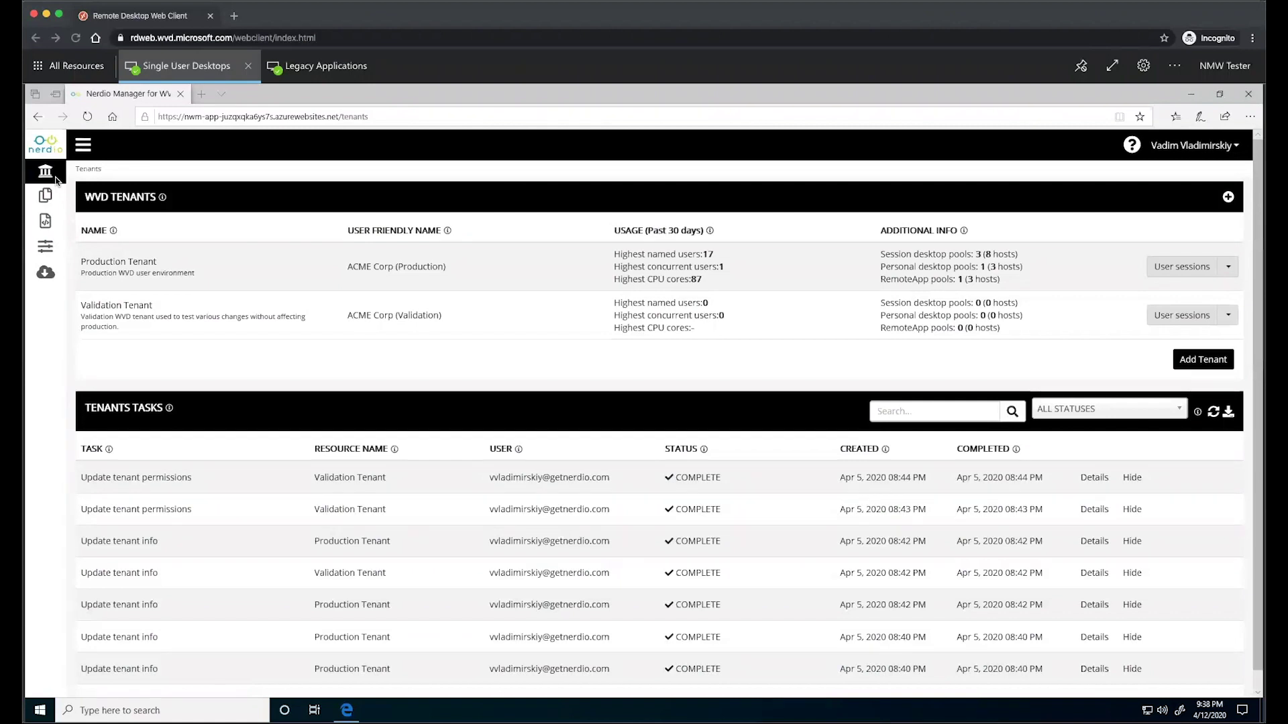
# Step: In the Legacy Applications session, bring Excel forward, then return to the Publisher cookbook
pyautogui.click(337, 81)
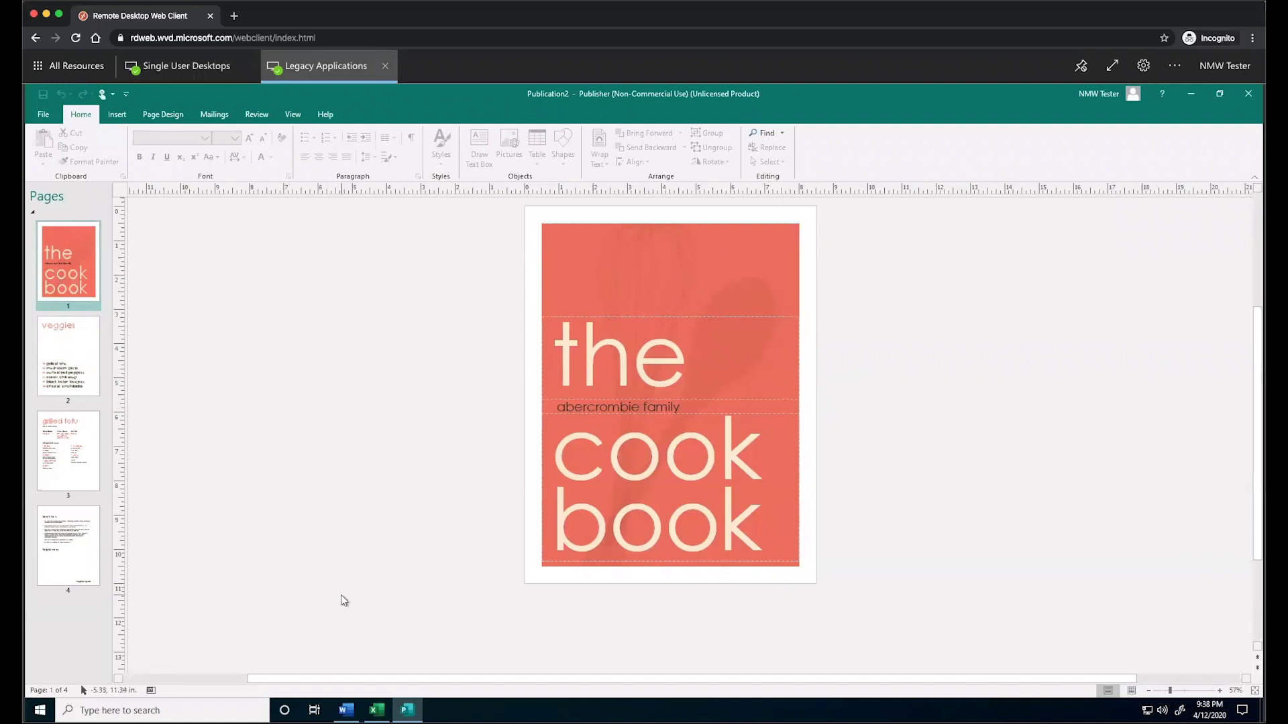
pyautogui.click(346, 710)
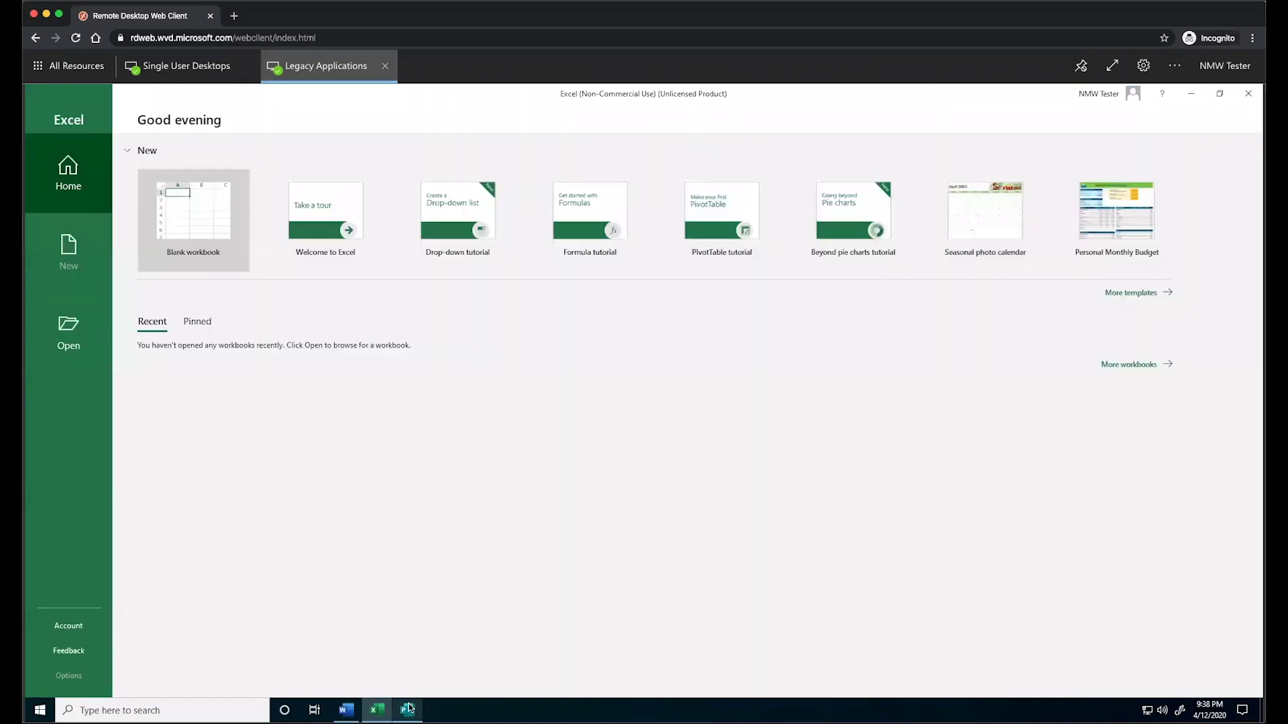
pyautogui.click(411, 708)
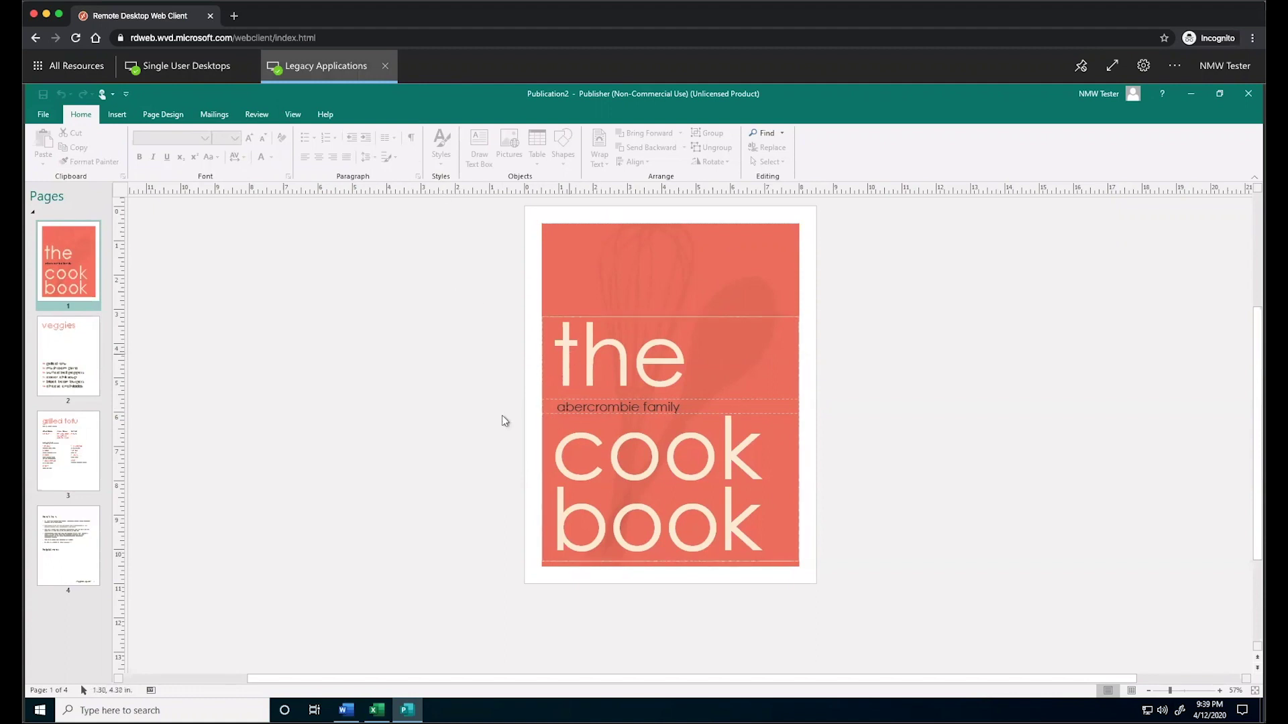
# Step: List the Production tenant's user sessions, search by host, and select the Legacy Applications session
pyautogui.click(183, 67)
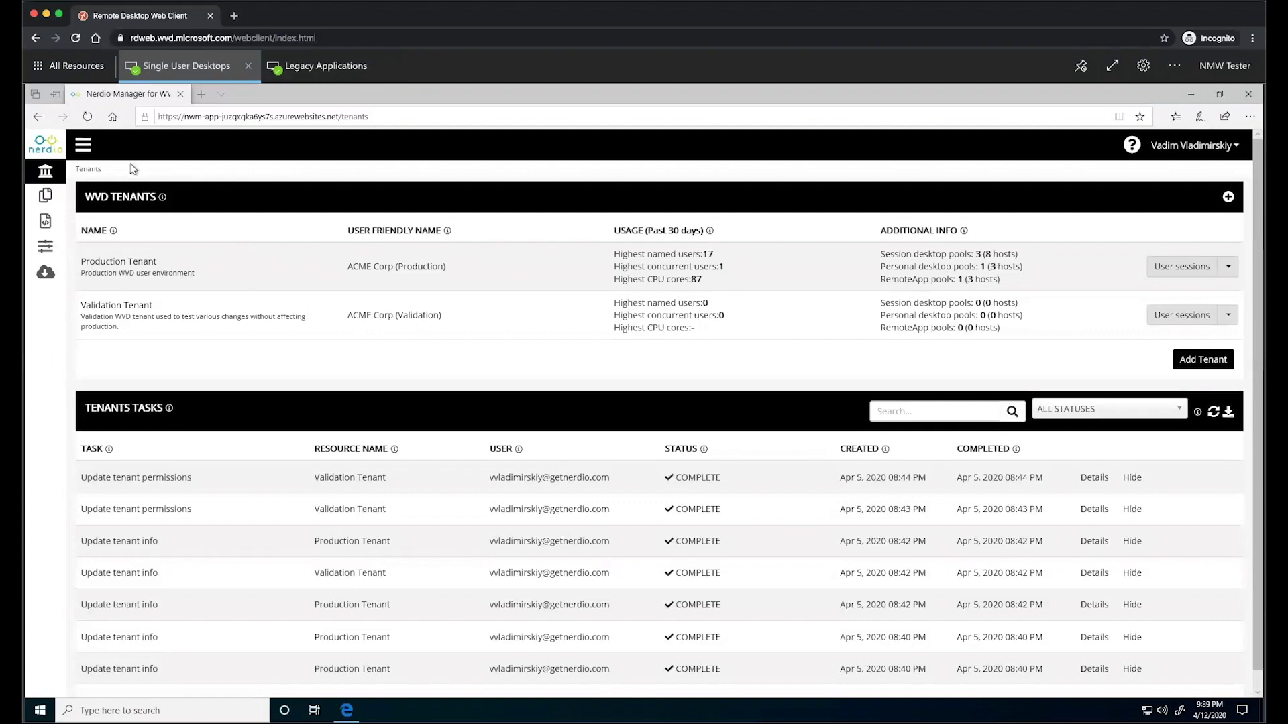
pyautogui.click(1174, 268)
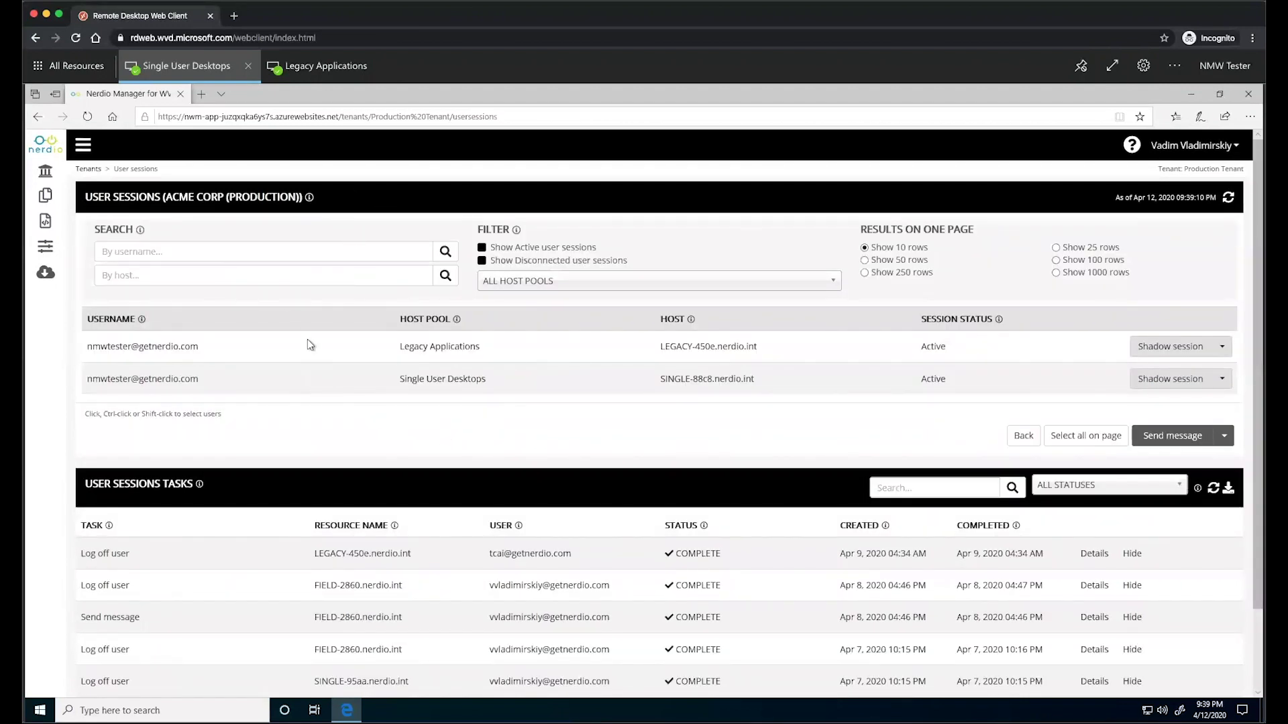
pyautogui.click(184, 252)
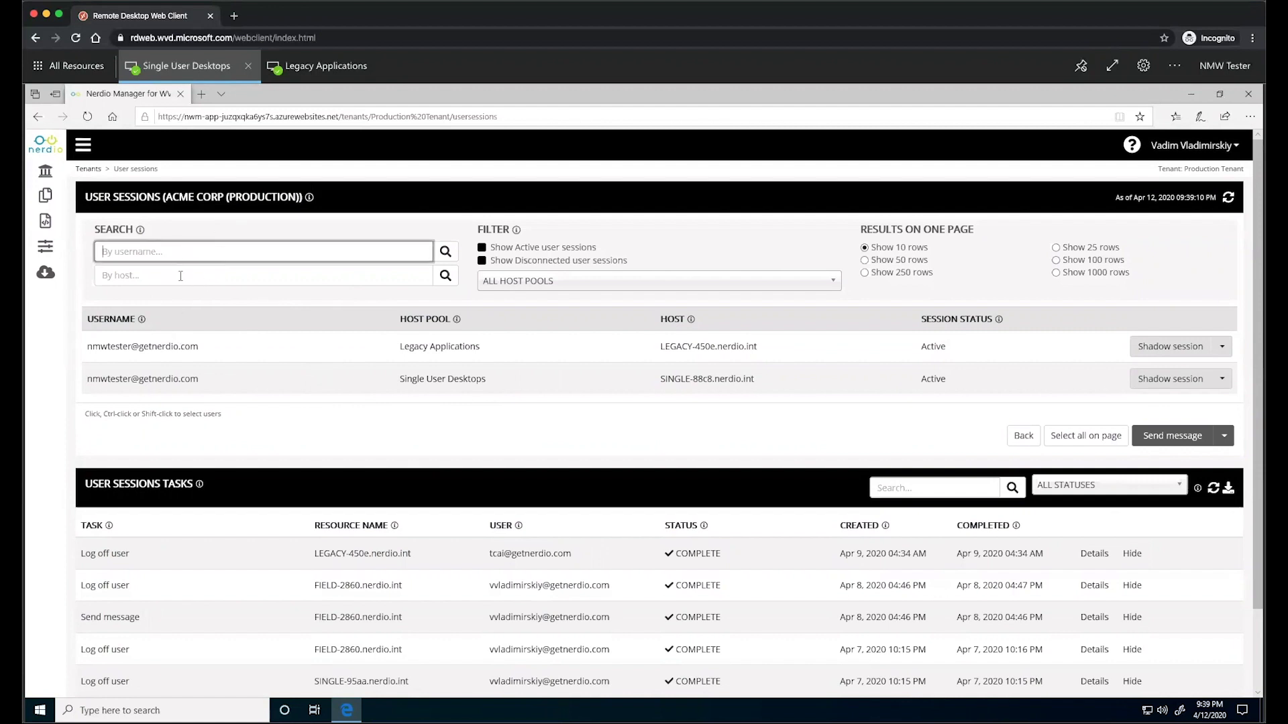
pyautogui.click(181, 277)
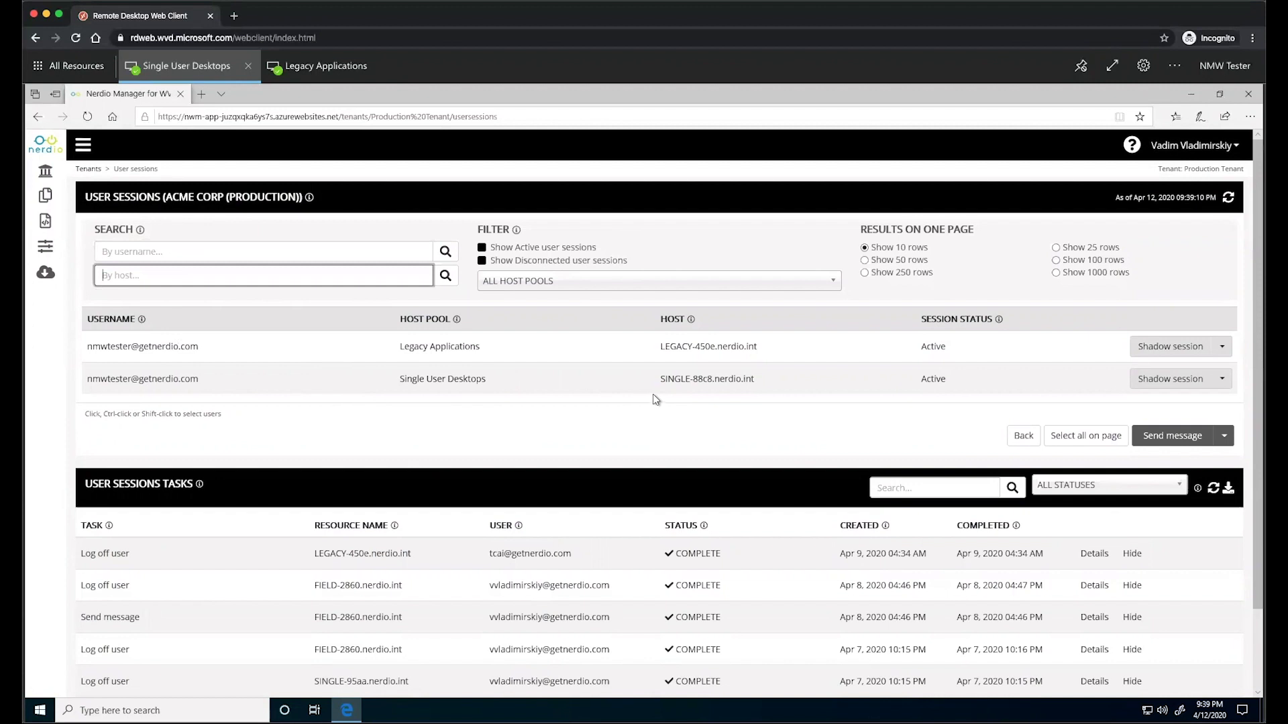
pyautogui.click(592, 347)
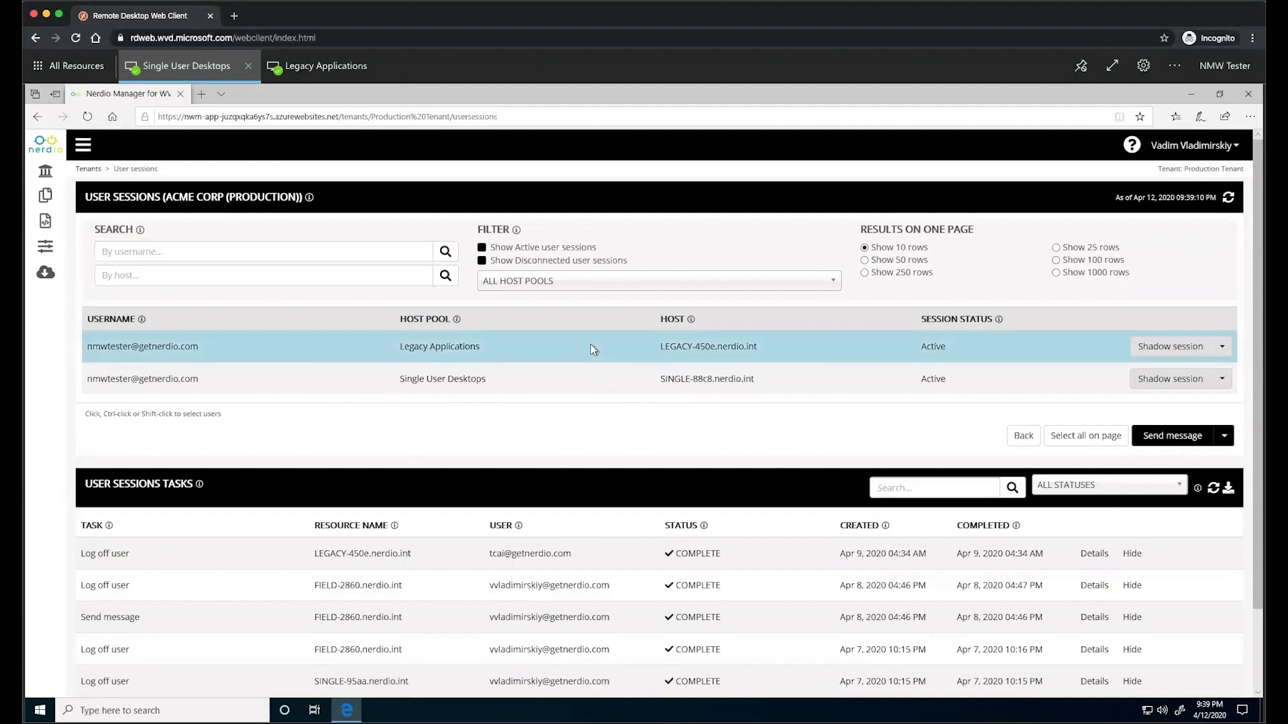
# Step: Run the copied view-only mstsc shadow command from Windows search against LEGACY-450e
pyautogui.click(1162, 354)
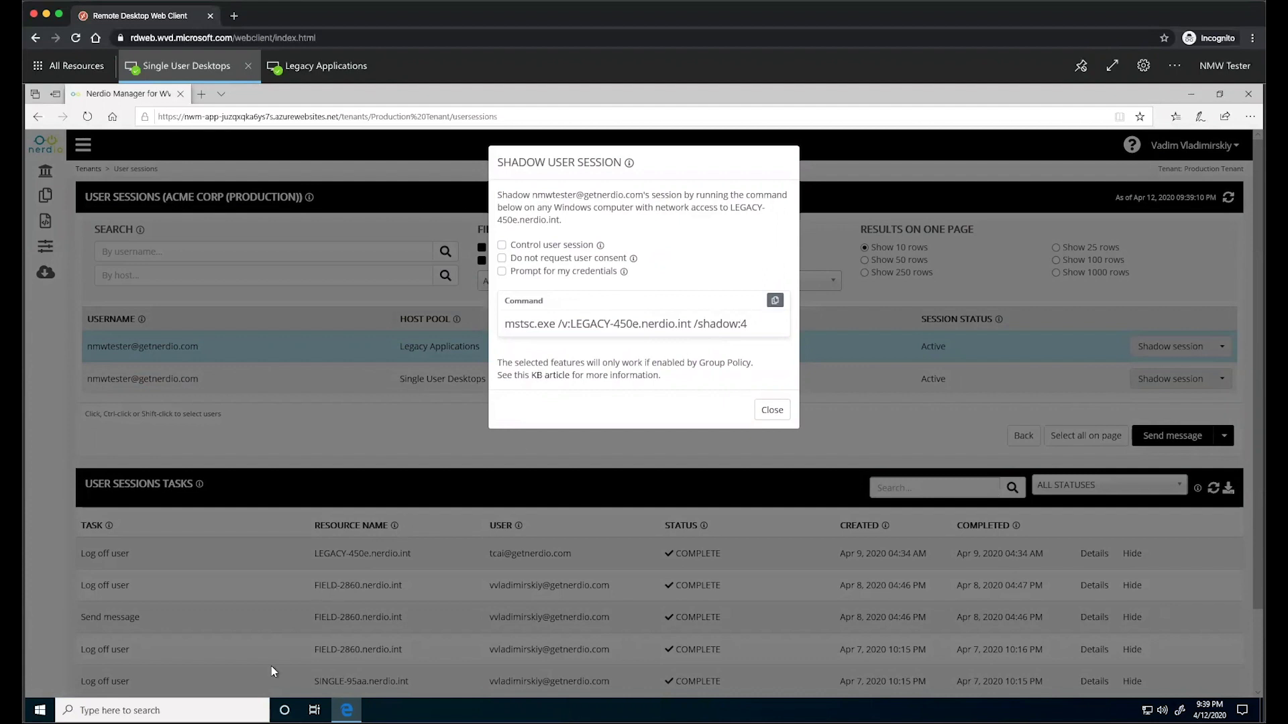
pyautogui.click(168, 710)
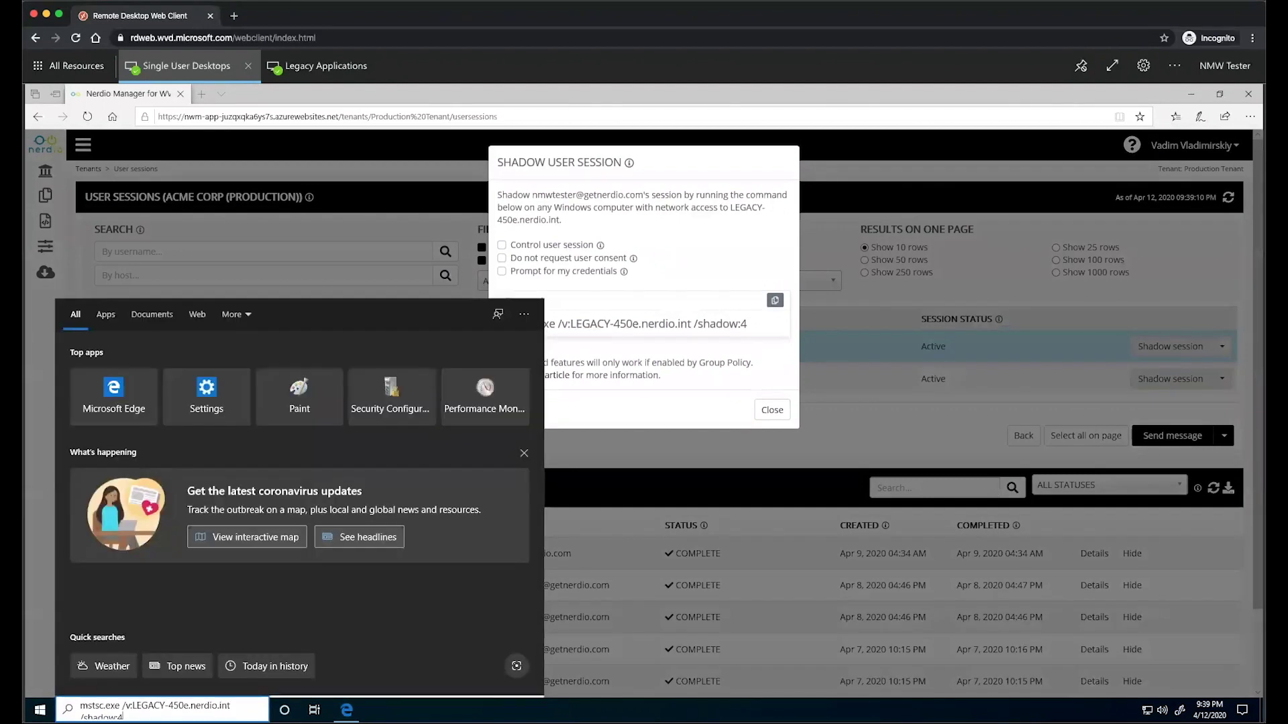
pyautogui.hotkey('ctrl', 'v')
pyautogui.press('Return')
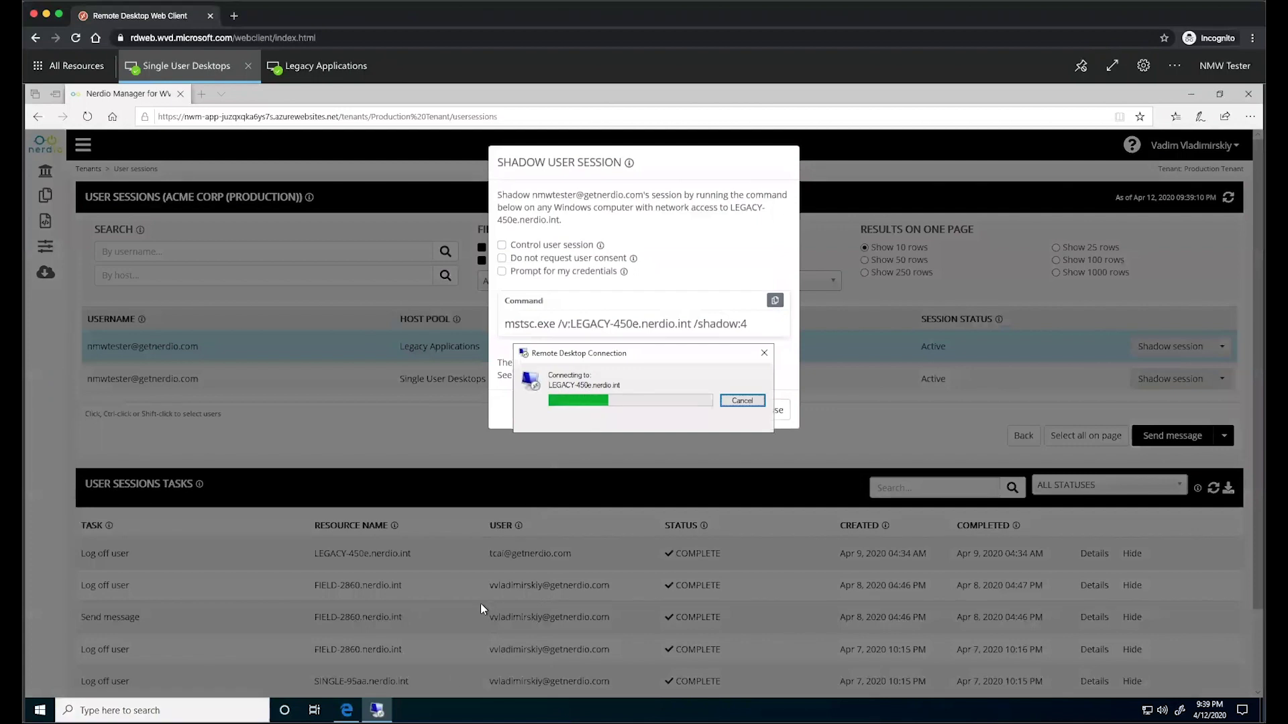
pyautogui.click(330, 72)
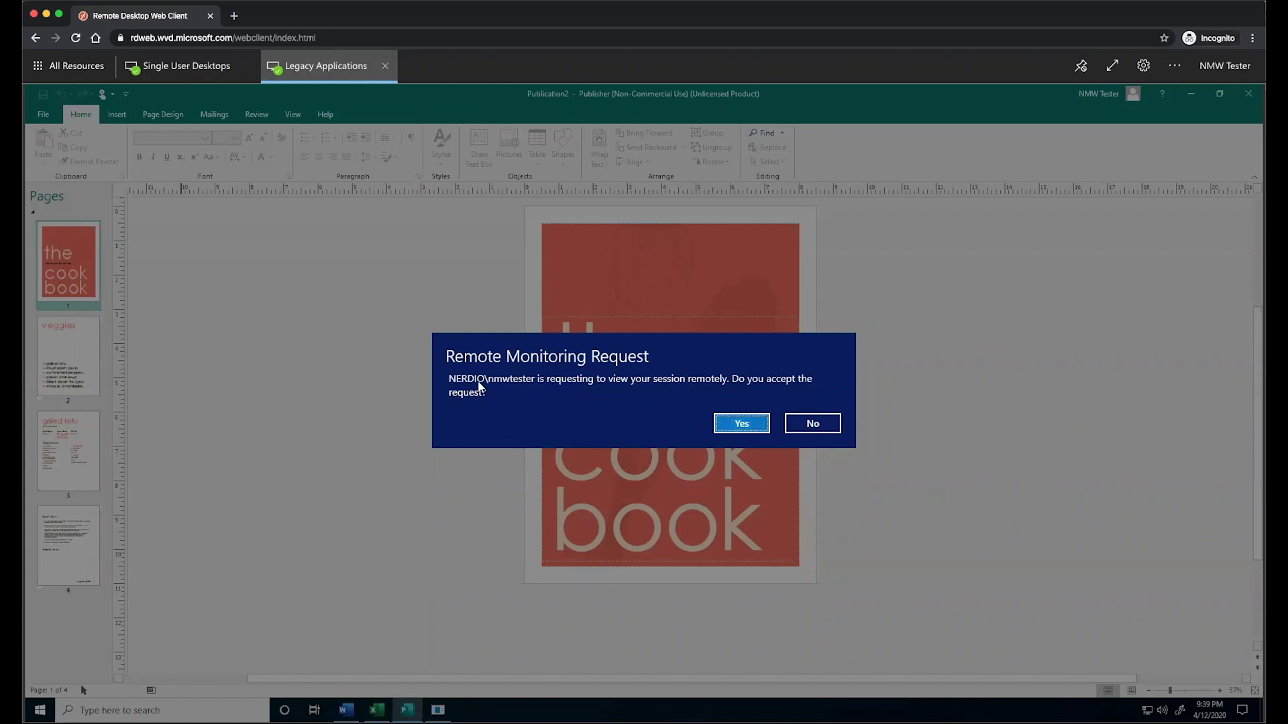
# Step: Accept the Remote Monitoring Request, then reposition the shadow viewer in the admin session
pyautogui.click(734, 425)
pyautogui.click(205, 74)
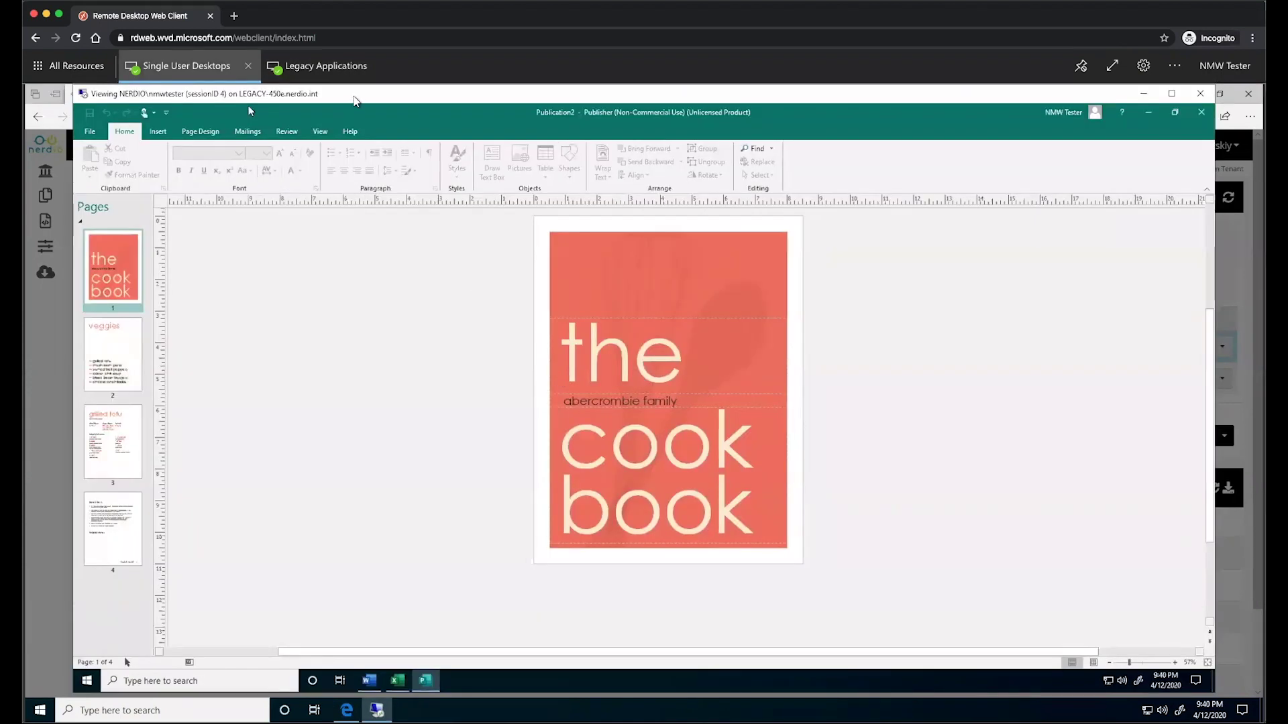
pyautogui.moveTo(357, 97); pyautogui.dragTo(313, 176)
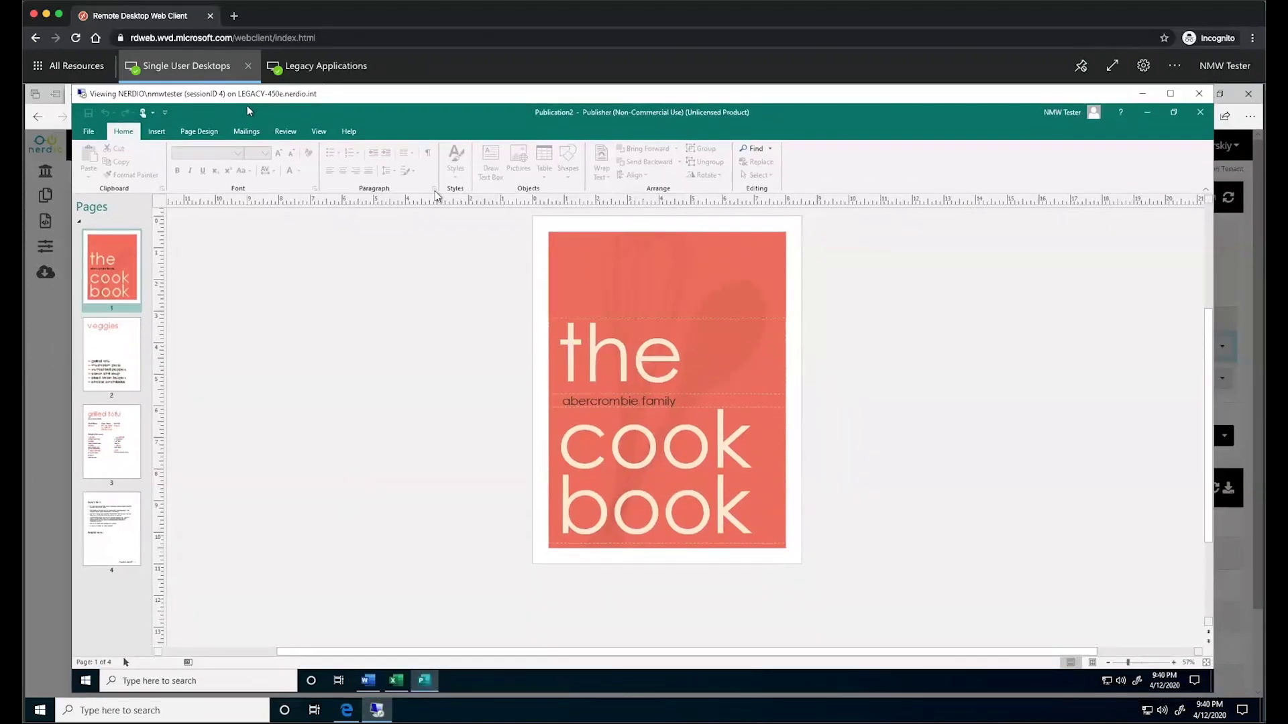
# Step: Open Excel in the user's Legacy Applications session and check it appears in the viewer
pyautogui.click(352, 66)
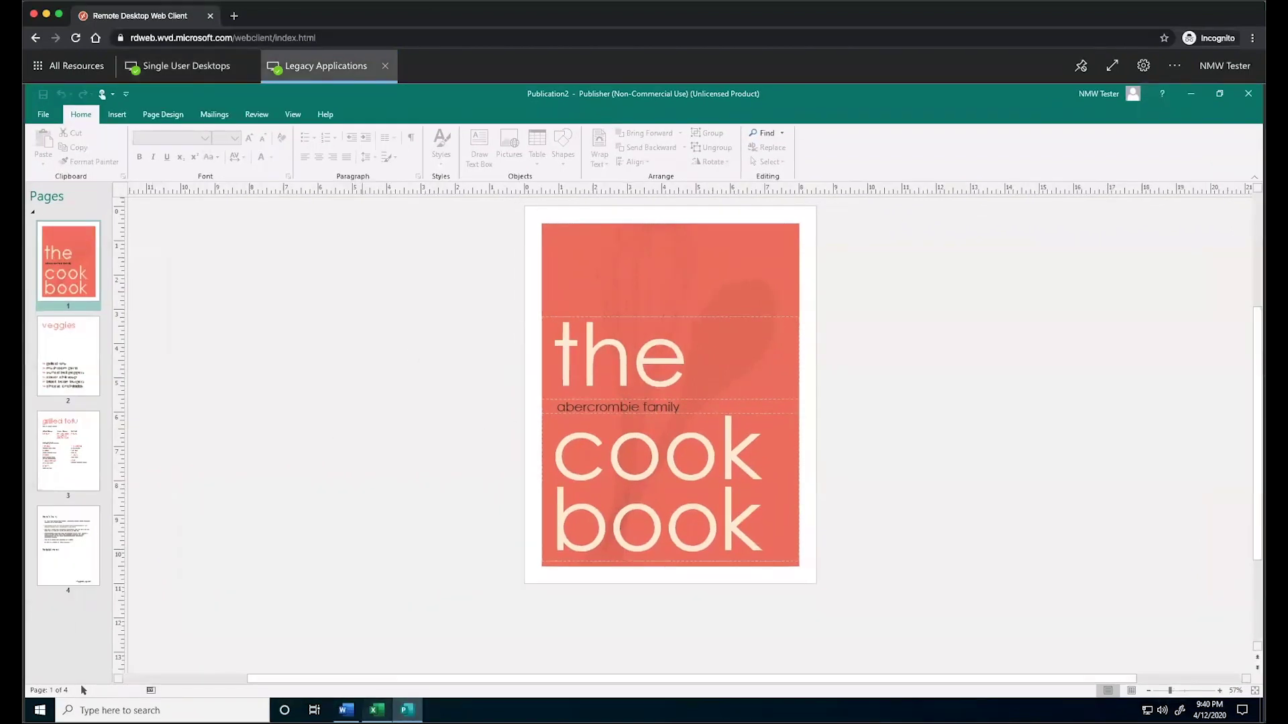
pyautogui.click(377, 710)
pyautogui.click(175, 66)
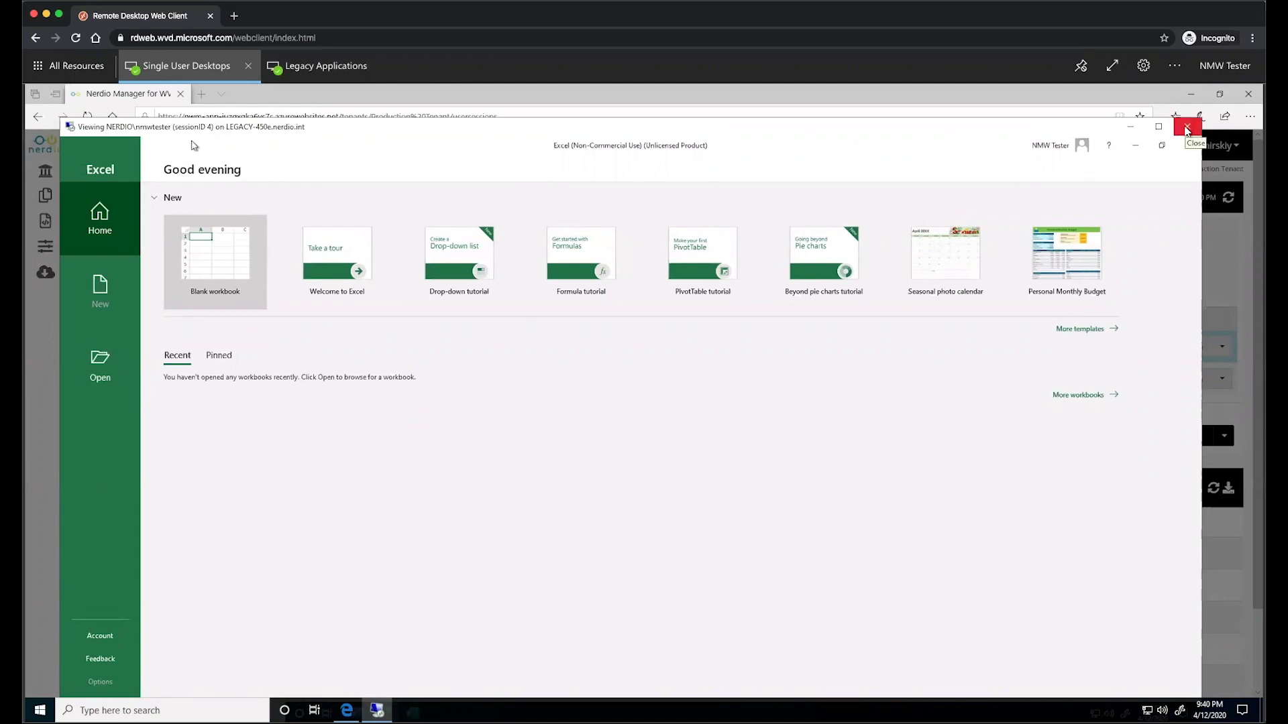
# Step: Close the viewer, enable Control user session, and run the copied command from Windows search
pyautogui.click(1187, 130)
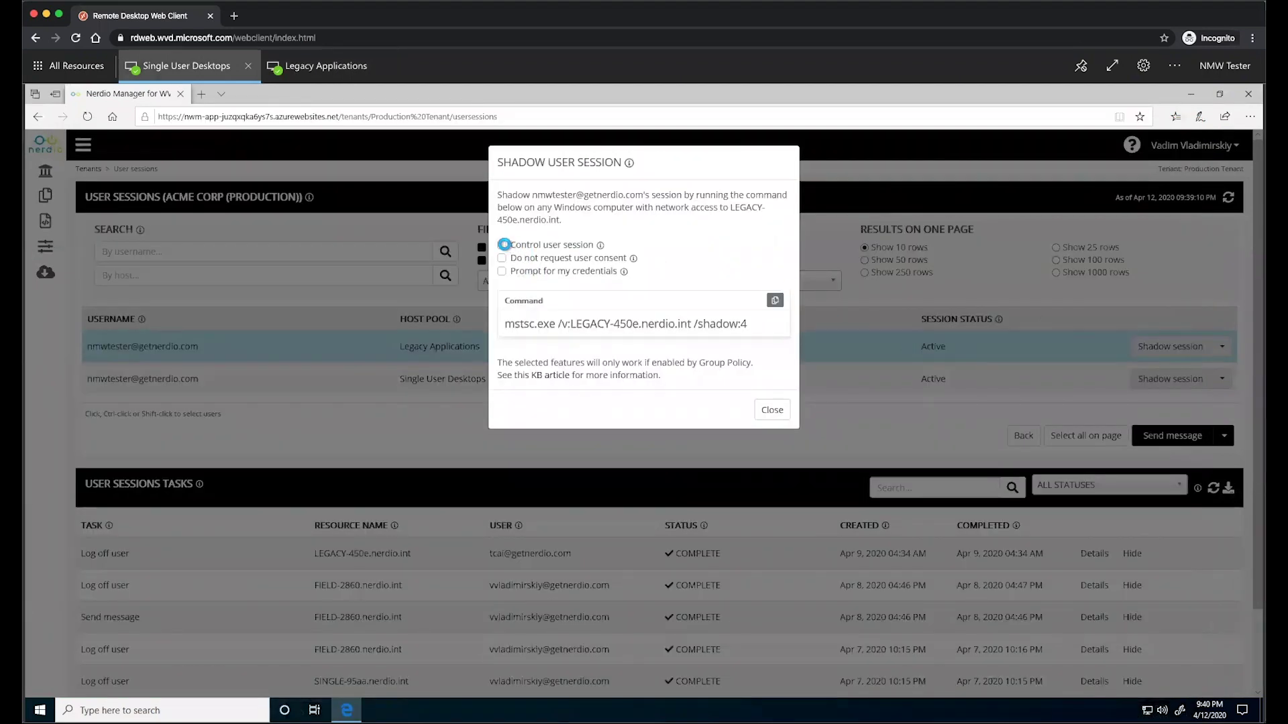
pyautogui.click(503, 246)
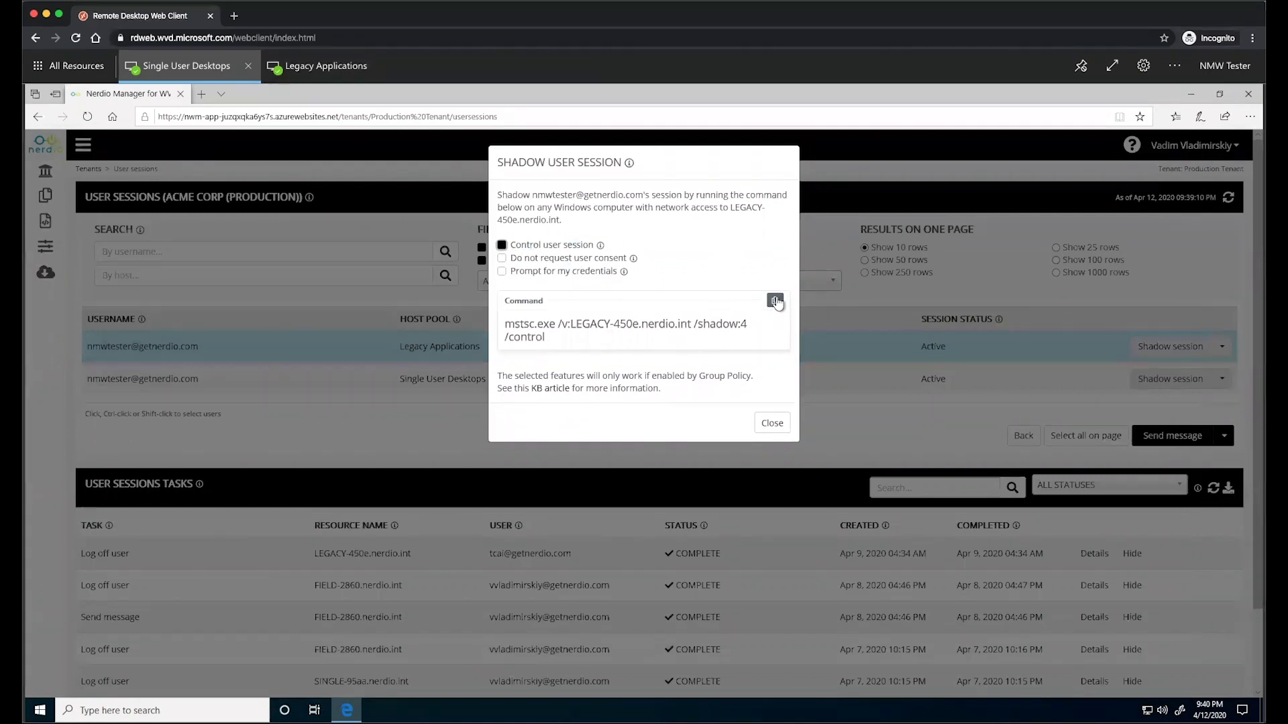
pyautogui.click(775, 302)
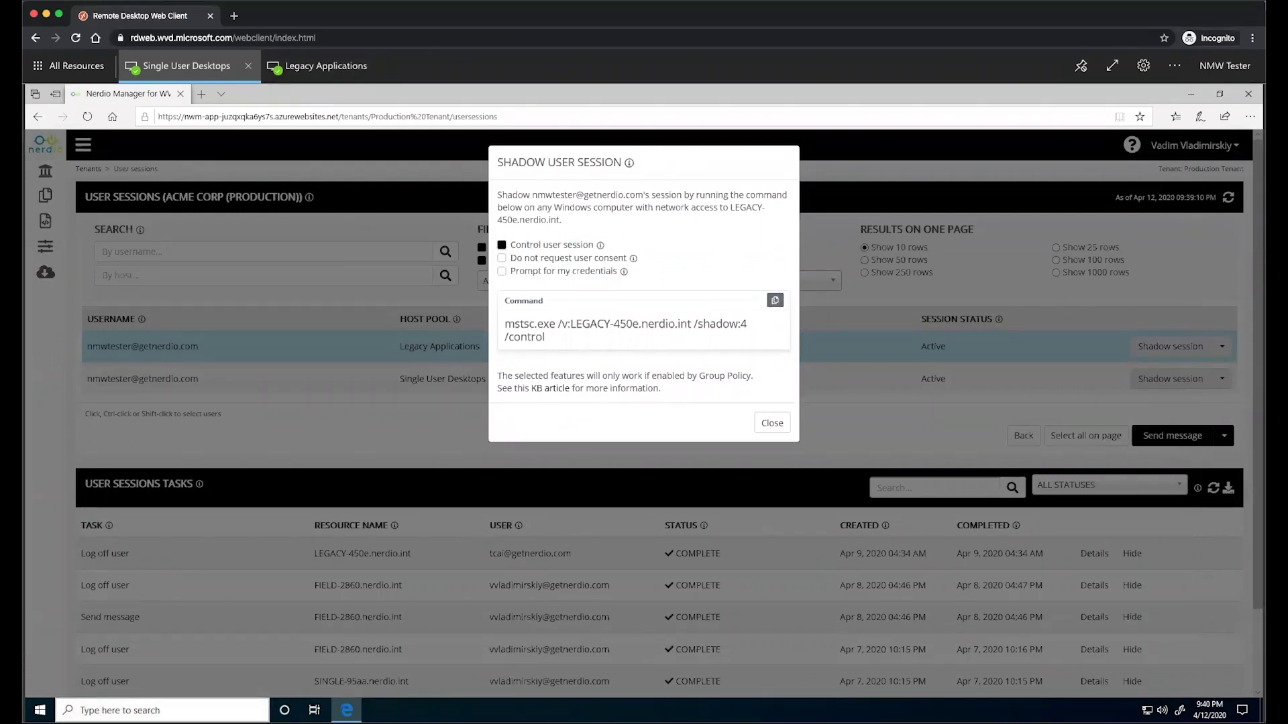
pyautogui.click(161, 710)
pyautogui.hotkey('ctrl', 'v')
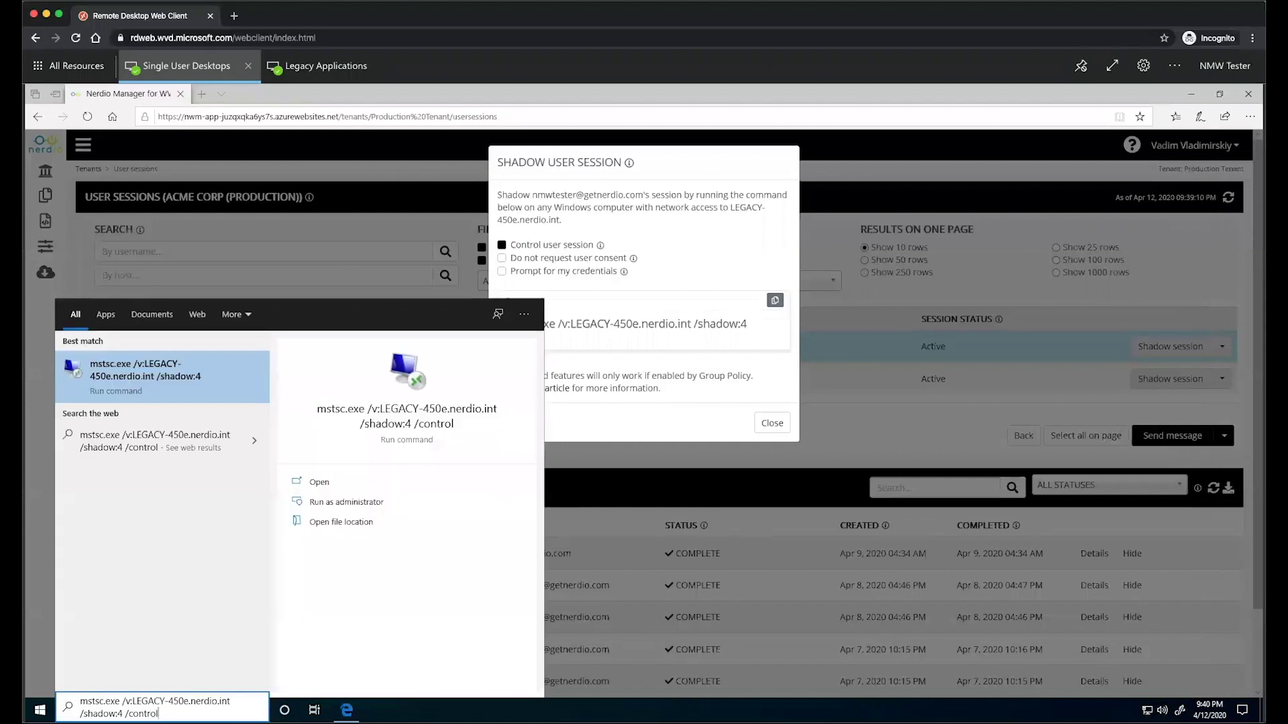
pyautogui.press('Return')
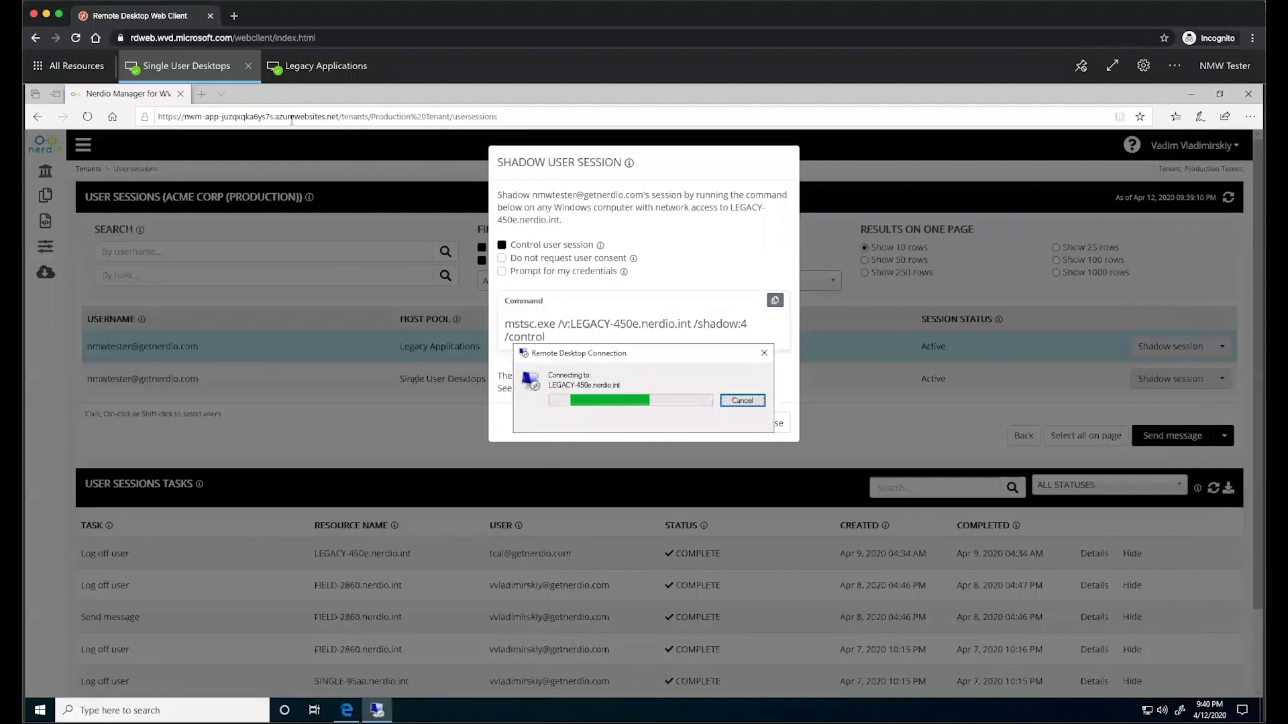
pyautogui.click(307, 68)
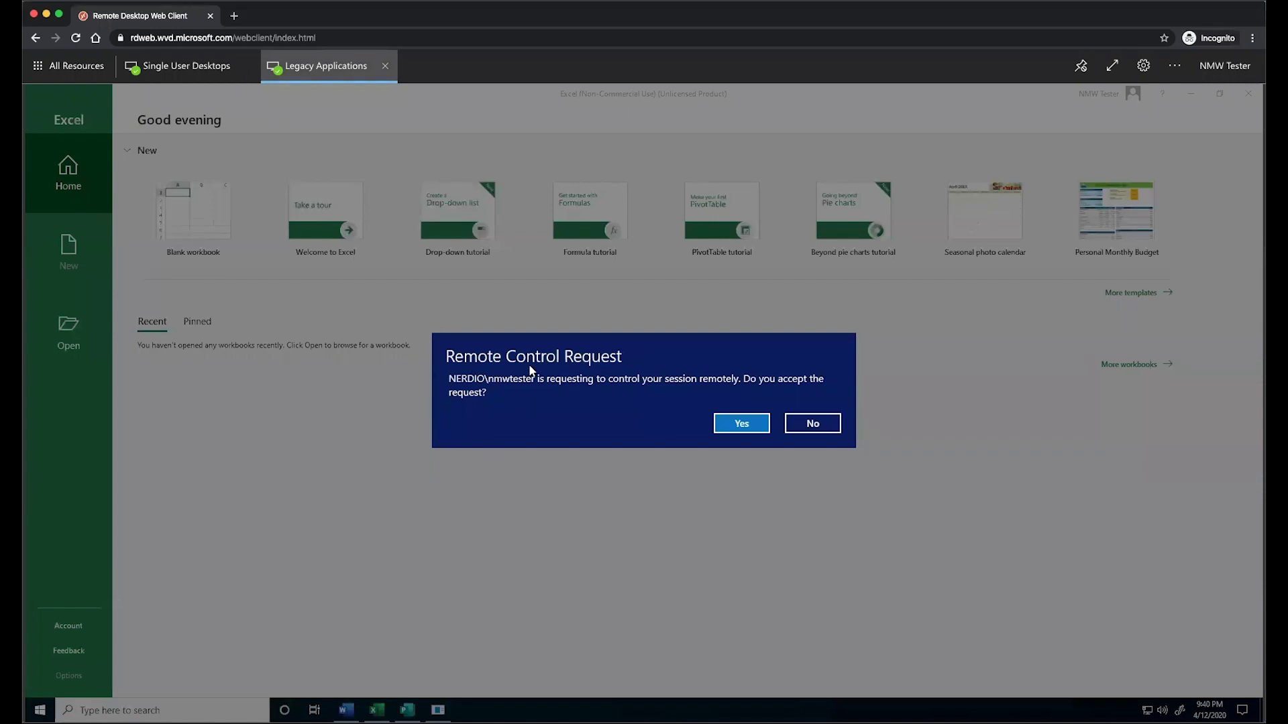
# Step: Accept the Remote Control Request, then open and close the Welcome to Excel template remotely
pyautogui.click(733, 421)
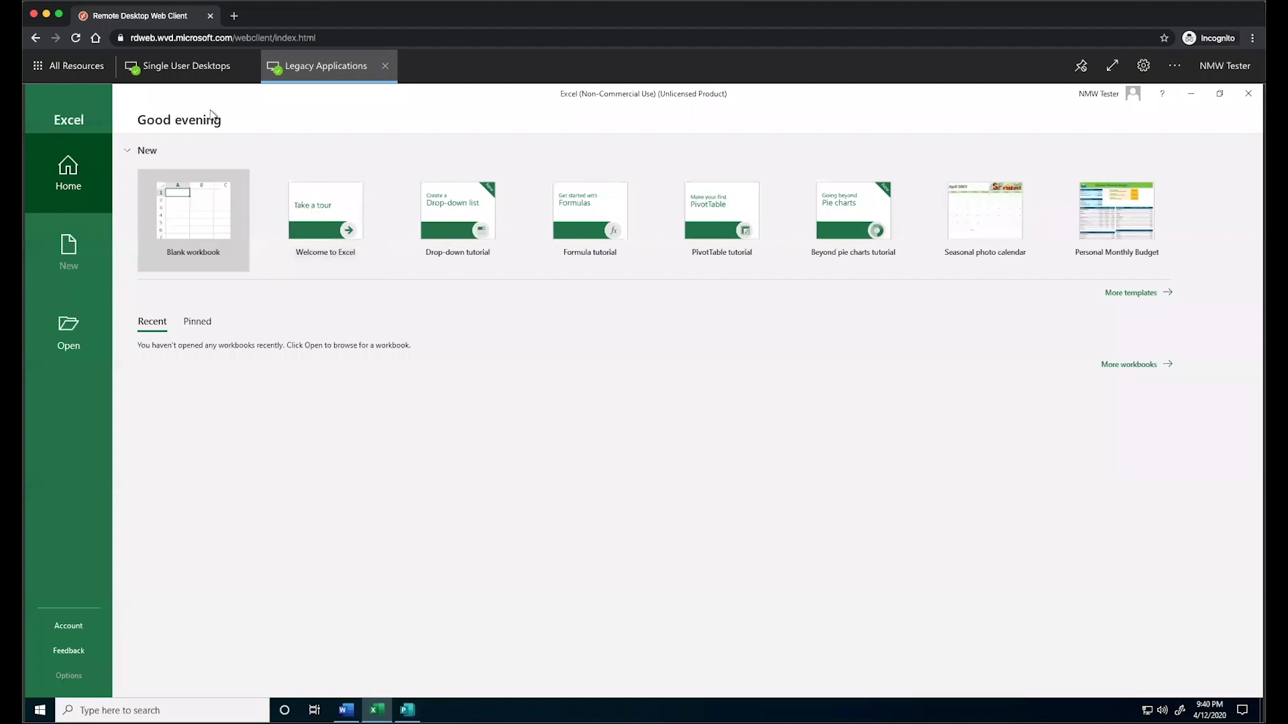
pyautogui.click(192, 65)
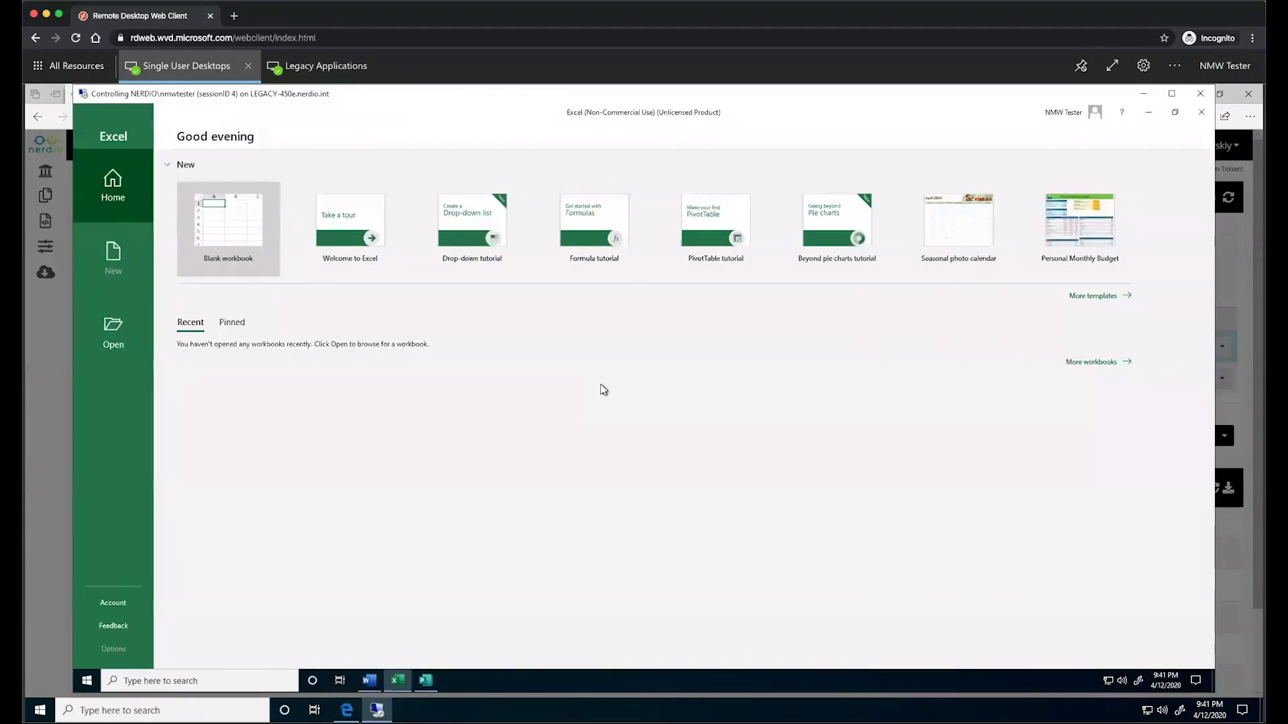
pyautogui.click(349, 231)
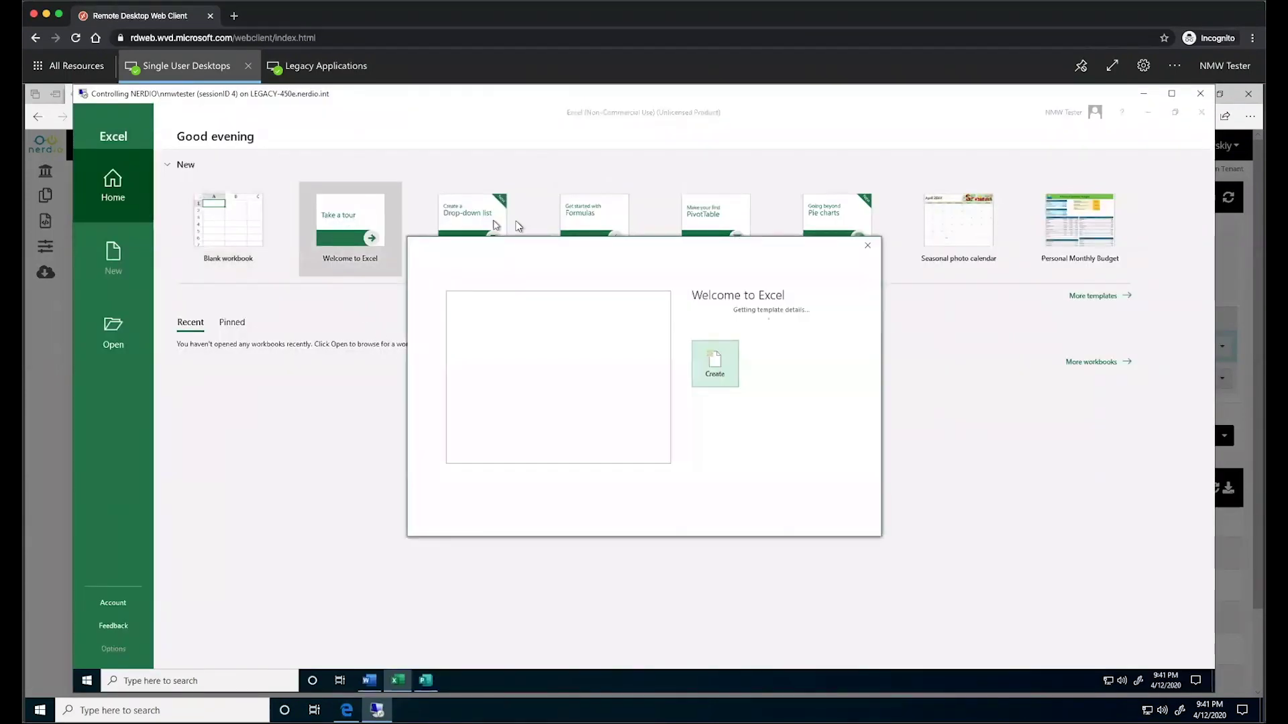
pyautogui.click(868, 246)
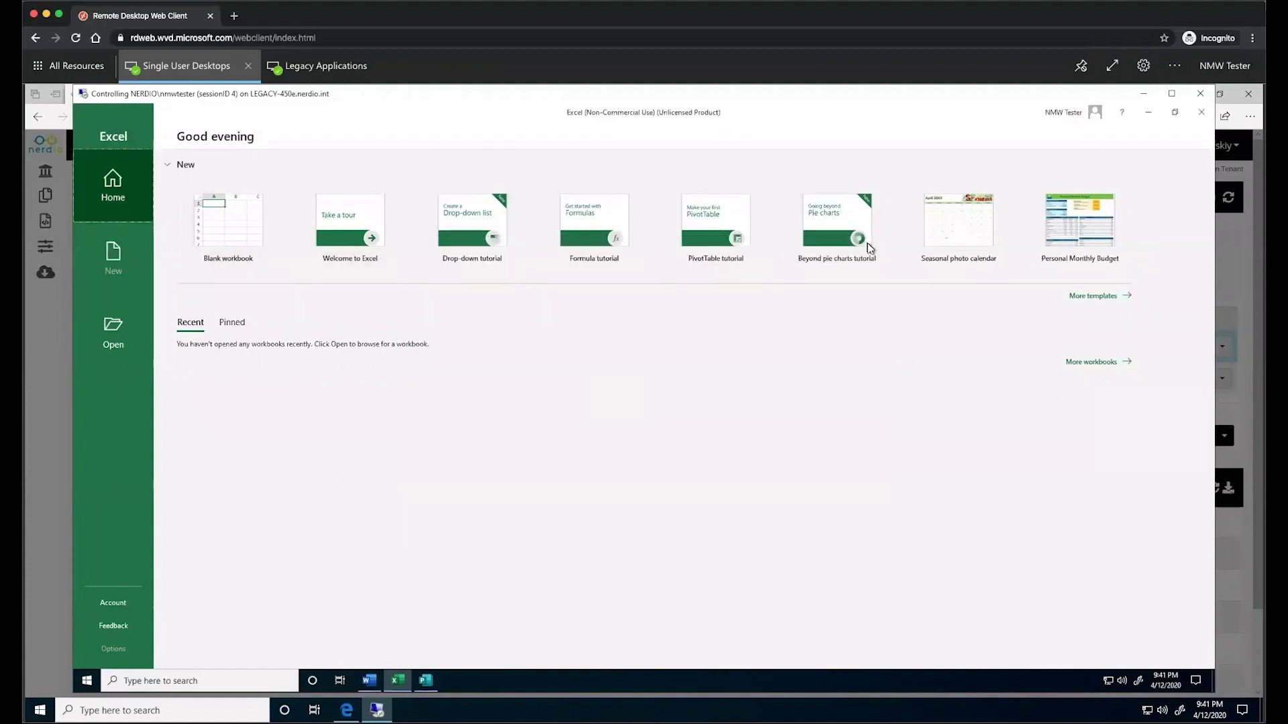
# Step: Remotely bring the Publisher cookbook forward, confirm it in the user's session, then minimize it
pyautogui.click(427, 681)
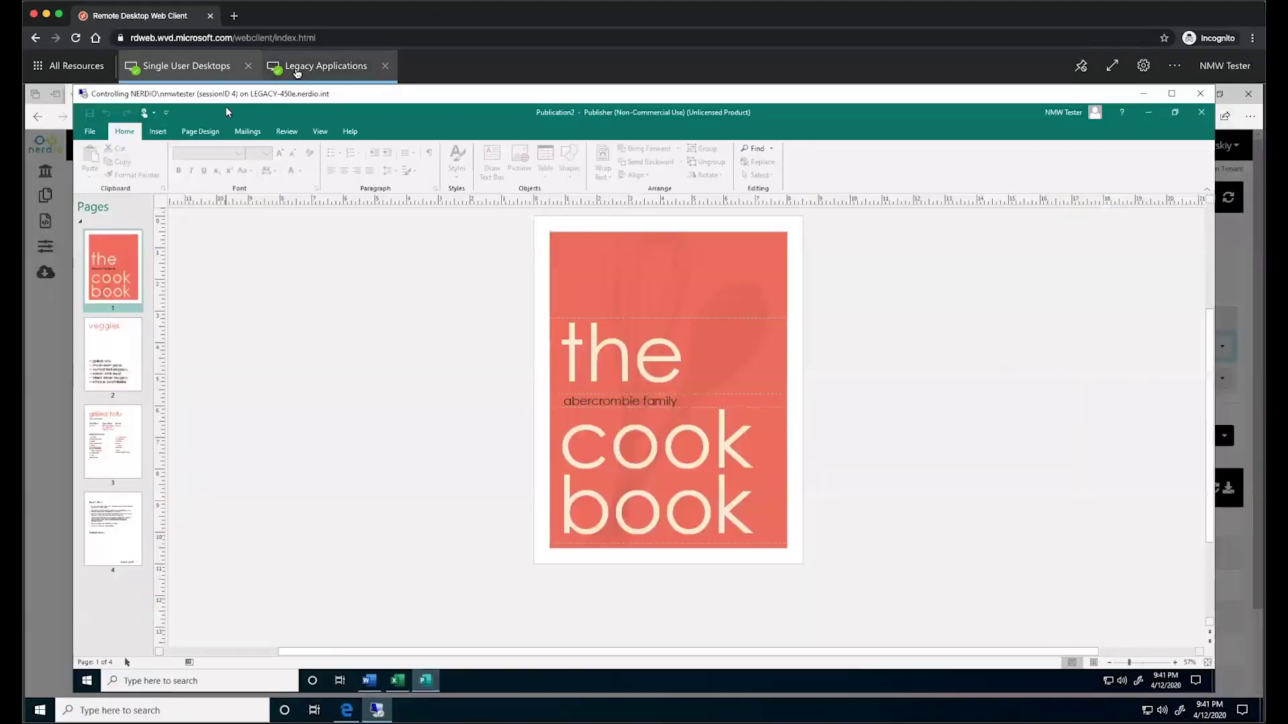
pyautogui.click(181, 65)
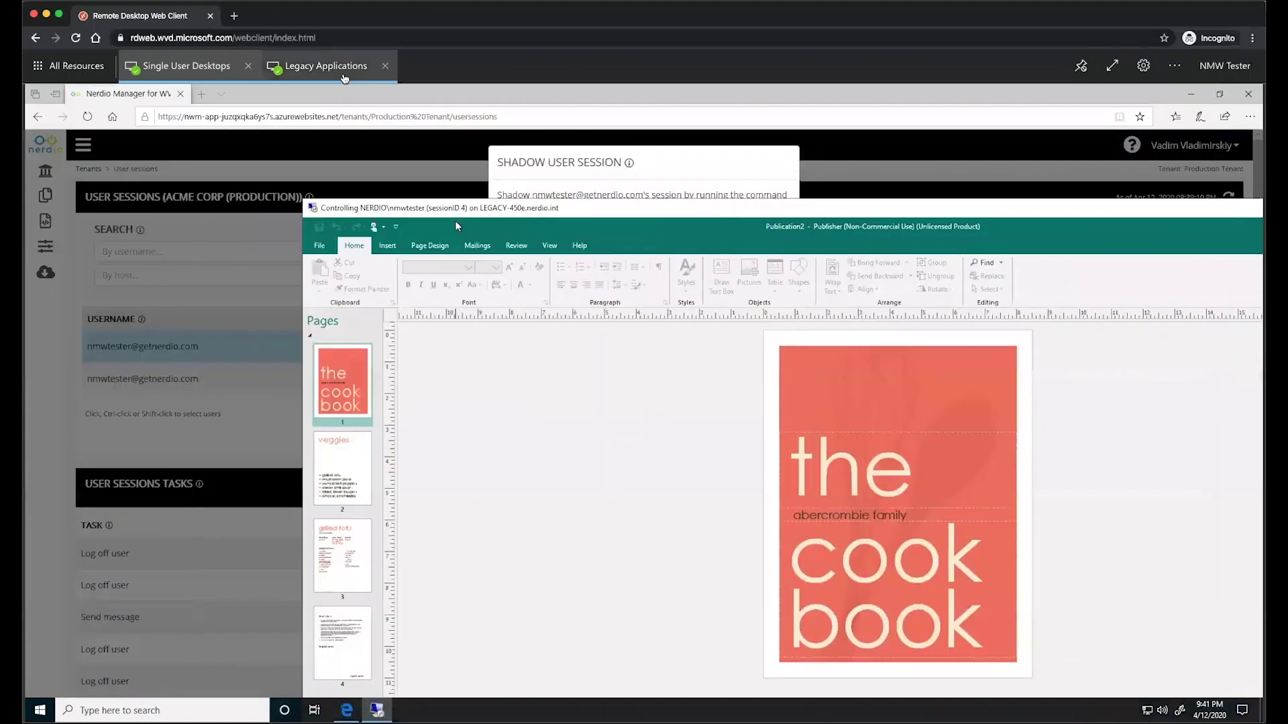
pyautogui.click(299, 67)
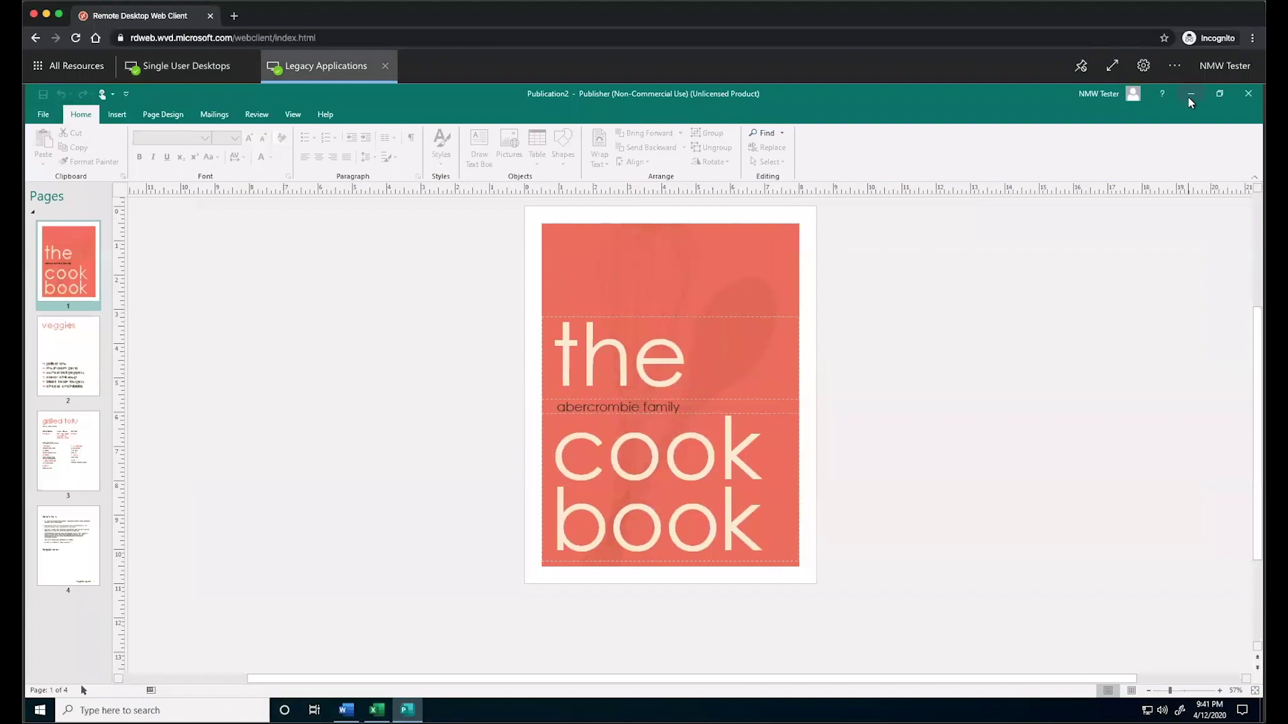
pyautogui.click(1191, 93)
pyautogui.click(193, 67)
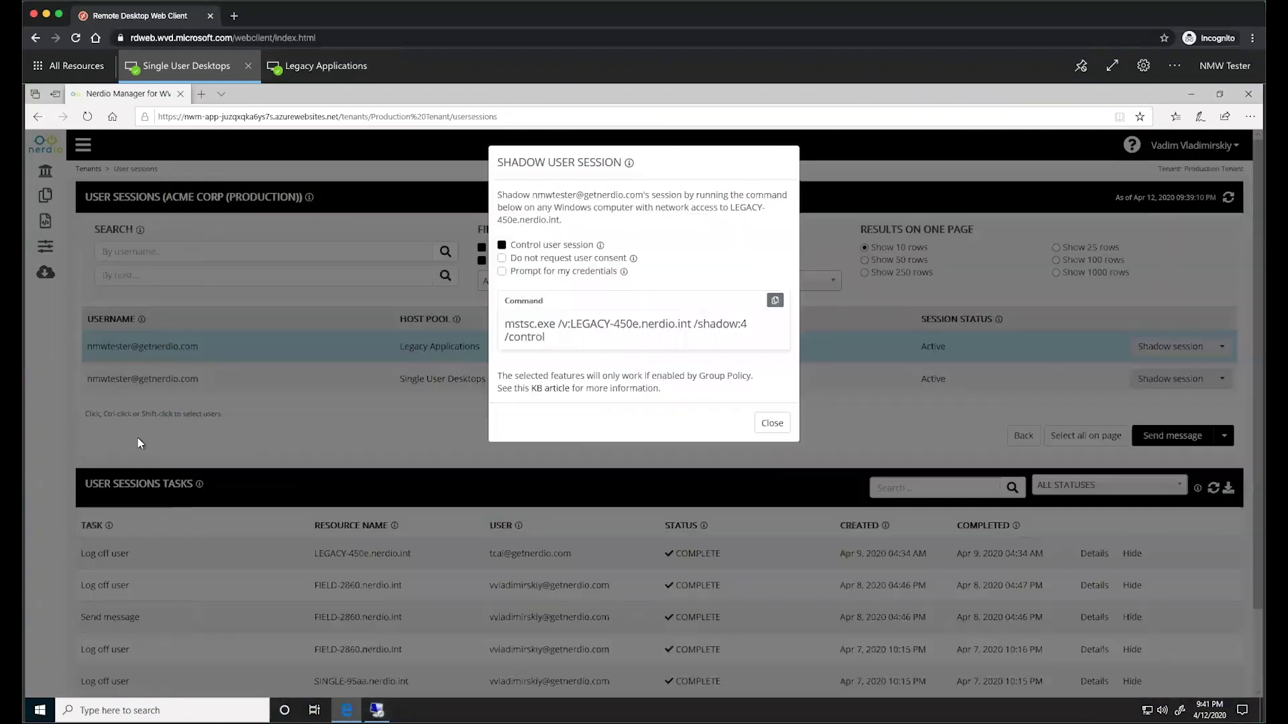
# Step: Close the remote-control viewer and reopen Shadow session for the LEGACY-450e row
pyautogui.click(311, 423)
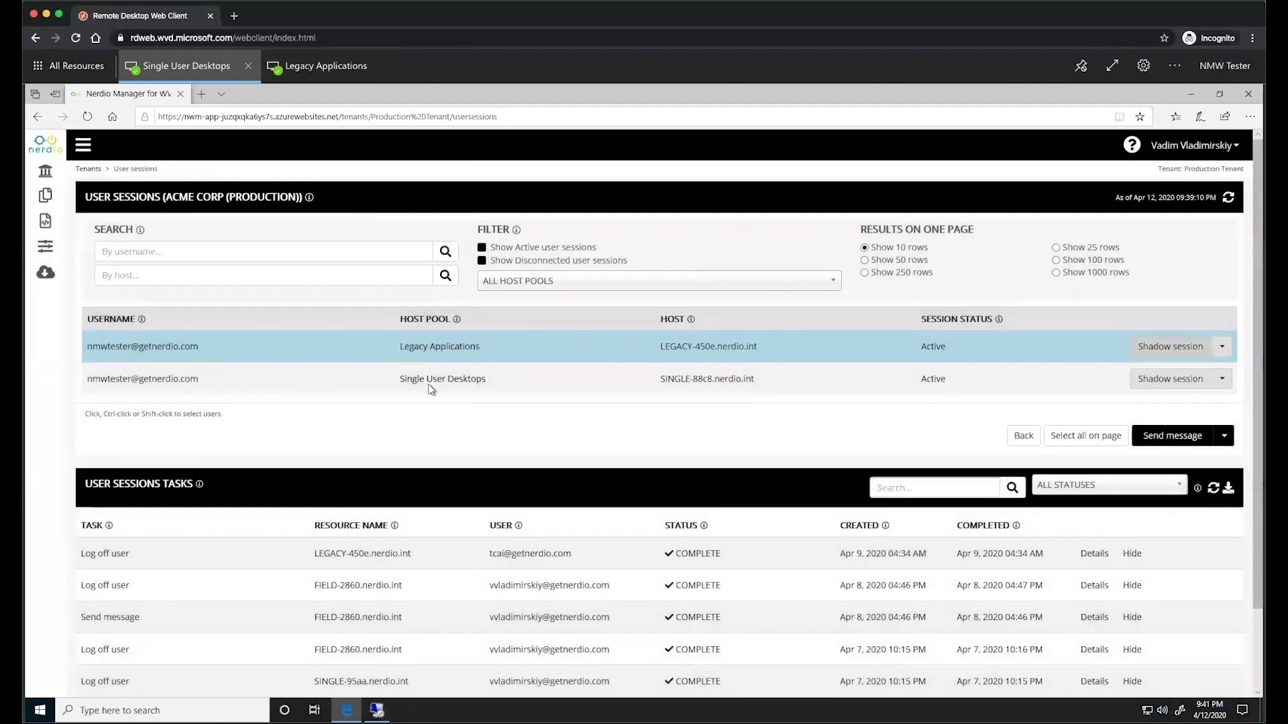
pyautogui.click(1151, 351)
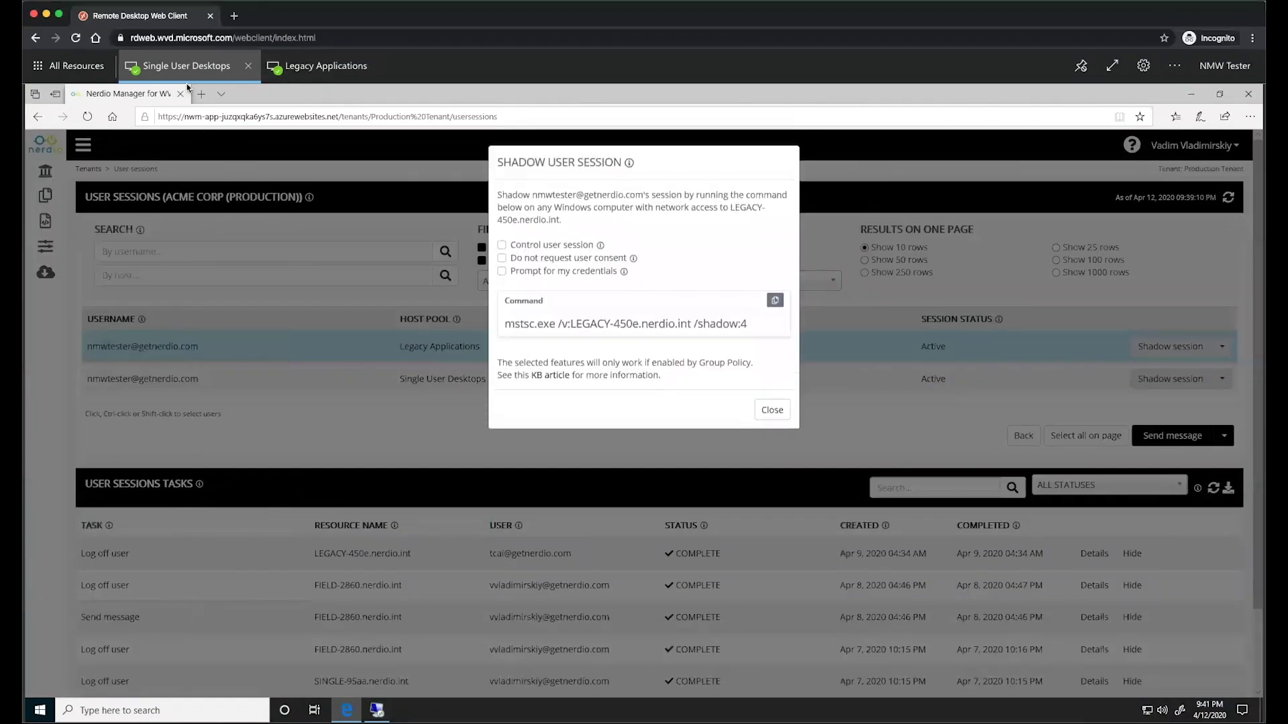